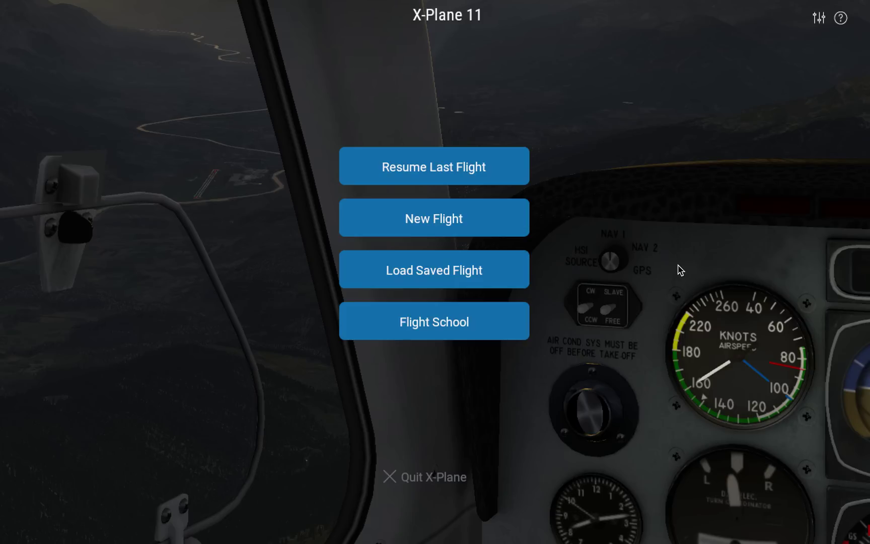
Step: Start a new flight from the main menu to reach the Flight Configuration screen
left_click(505, 229)
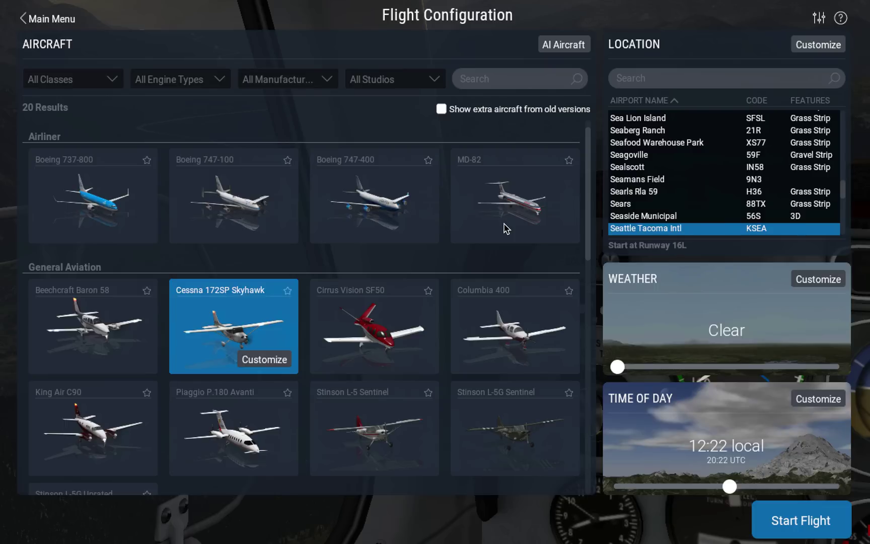
Step: Browse the aircraft list, trying the Stinson L-5, Piaggio P.180 Avanti and Sikorsky S-76C
scroll(354, 234, "down", 4)
left_click(352, 235)
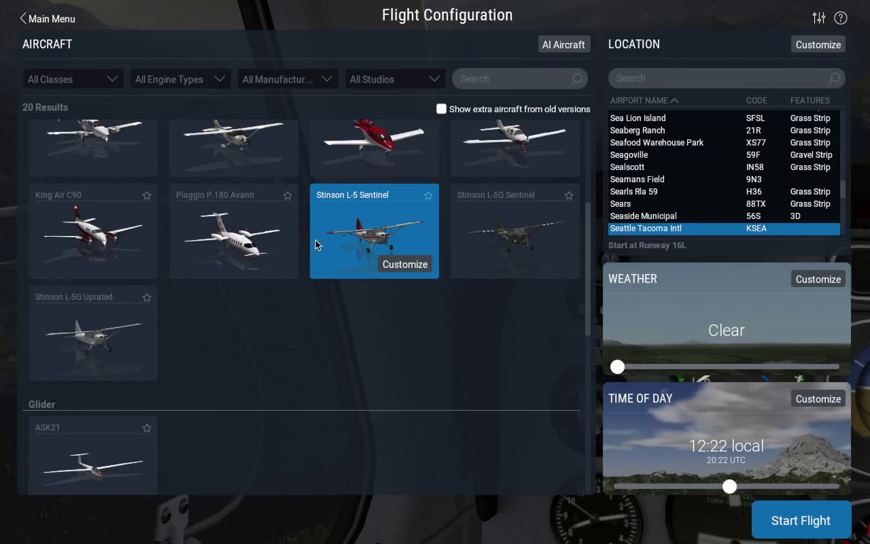
left_click(242, 244)
scroll(243, 245, "down", 7)
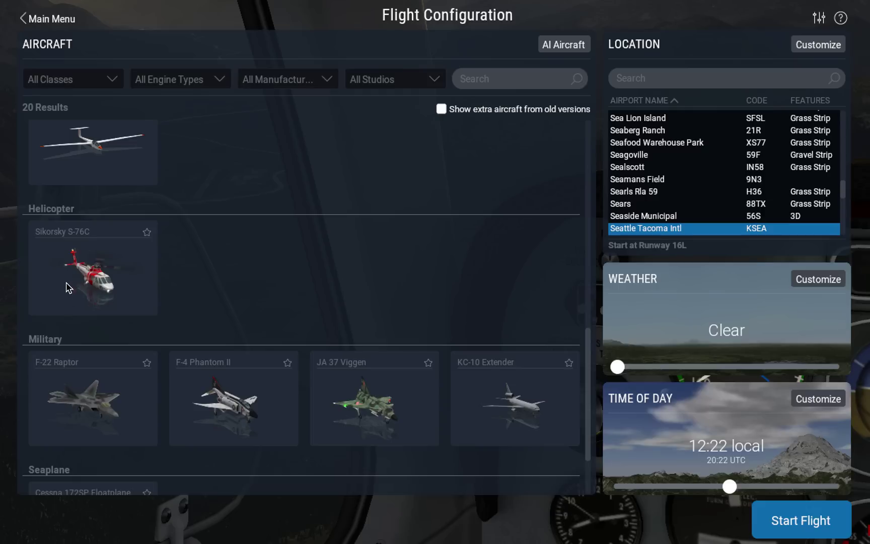
left_click(70, 282)
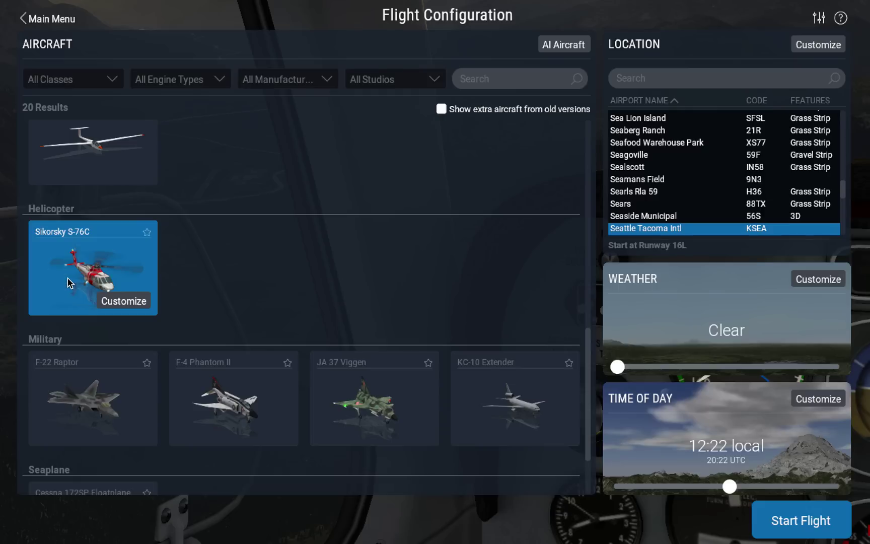
Step: Filter aircraft to Airliner class, 2 engines and McDonnell Douglas manufacturer
left_click(99, 87)
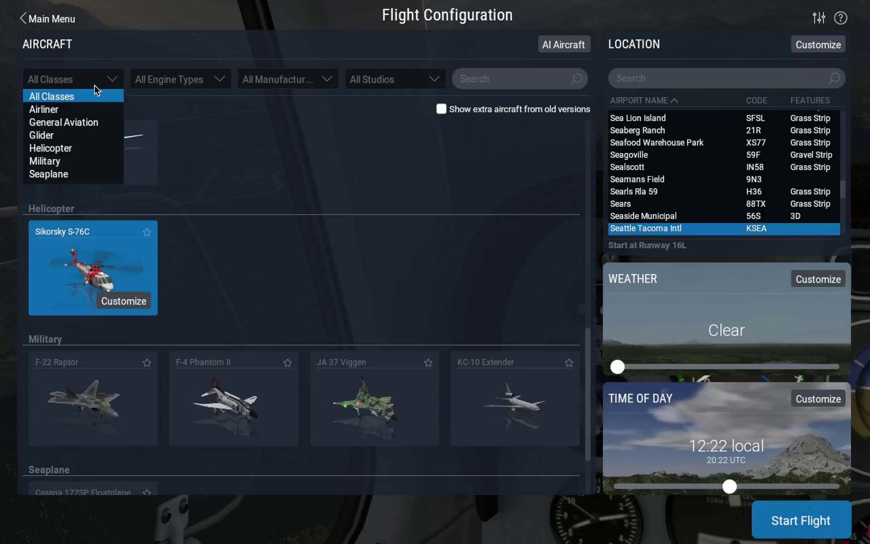
left_click(74, 111)
left_click(162, 80)
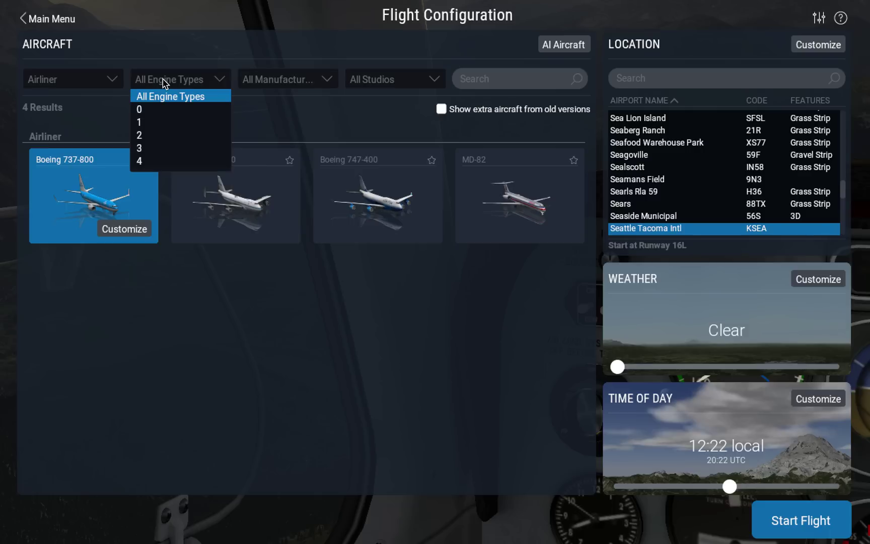
left_click(144, 136)
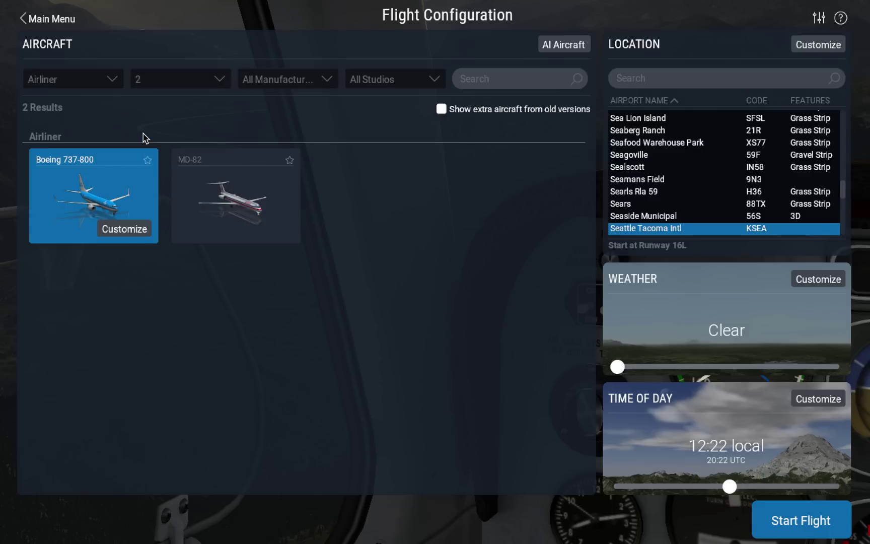
left_click(271, 86)
left_click(260, 200)
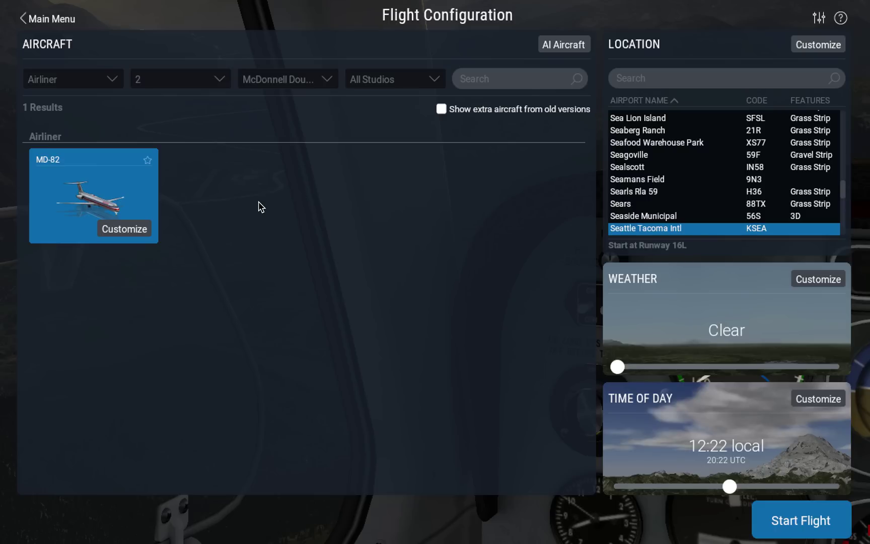
Step: Open the MD-82's customization details and try the Iberia livery
left_click(132, 232)
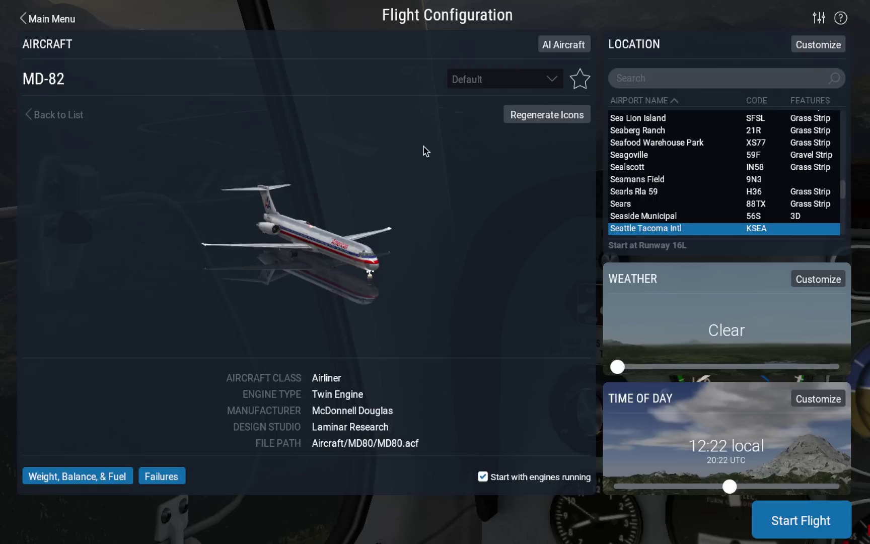
left_click(488, 85)
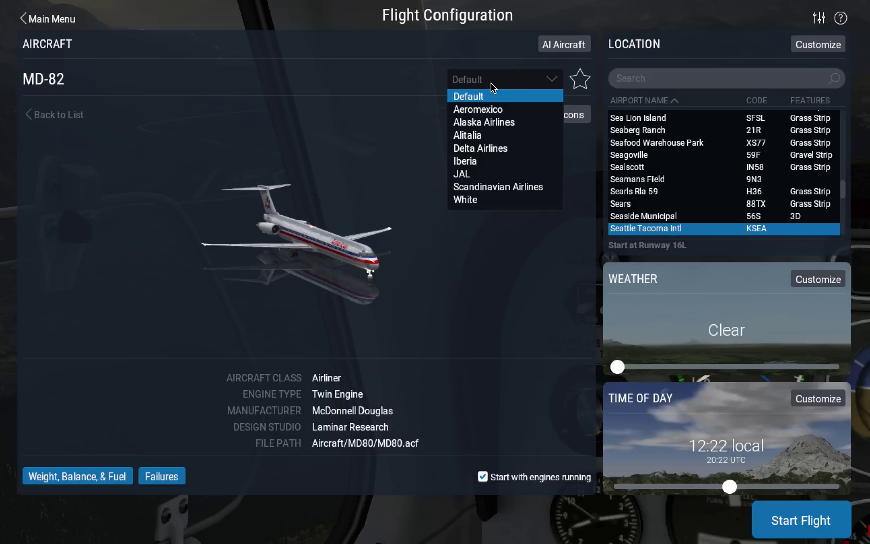
left_click(472, 161)
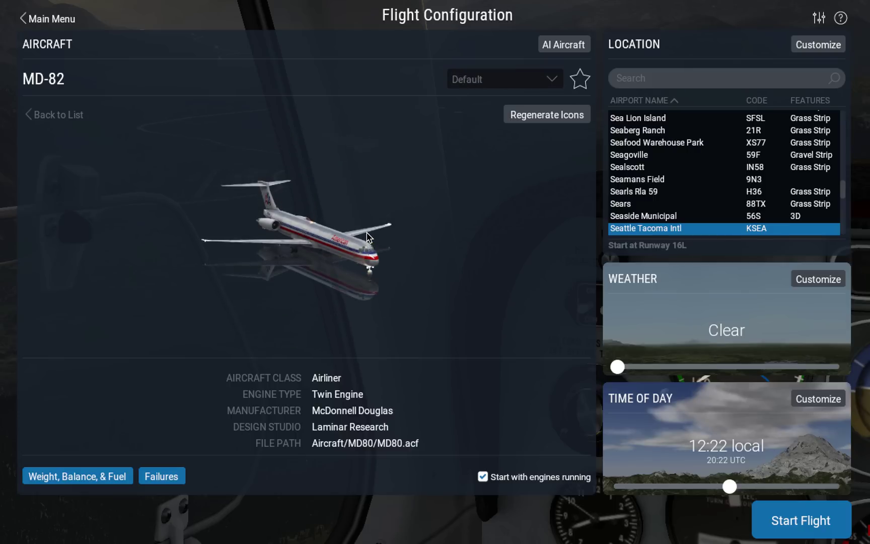
Step: Load about 19,987 lbs of fuel, adjust the payload, and show weights in metric units
left_click(103, 475)
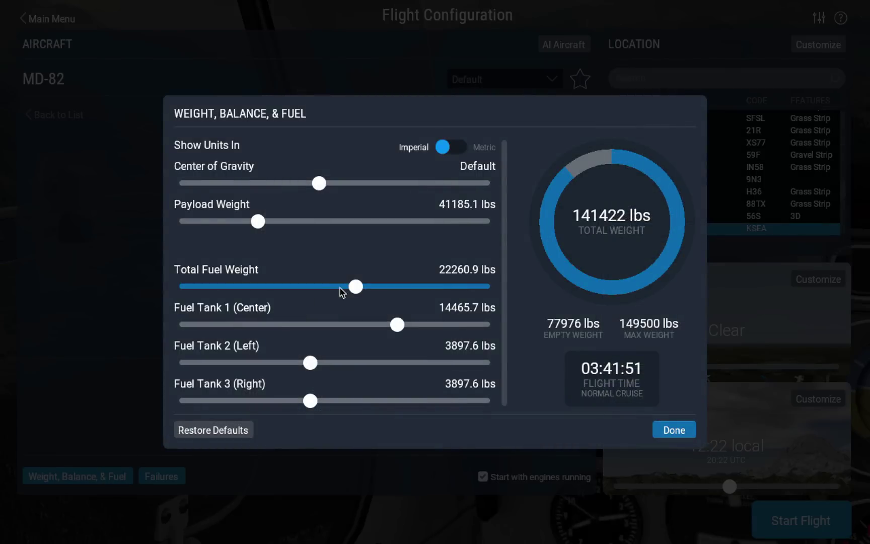
mouse_move(355, 286)
left_mouse_down()
mouse_move(315, 286)
mouse_move(338, 286)
left_mouse_up()
mouse_move(258, 221)
left_mouse_down()
mouse_move(295, 221)
mouse_move(260, 220)
left_mouse_up()
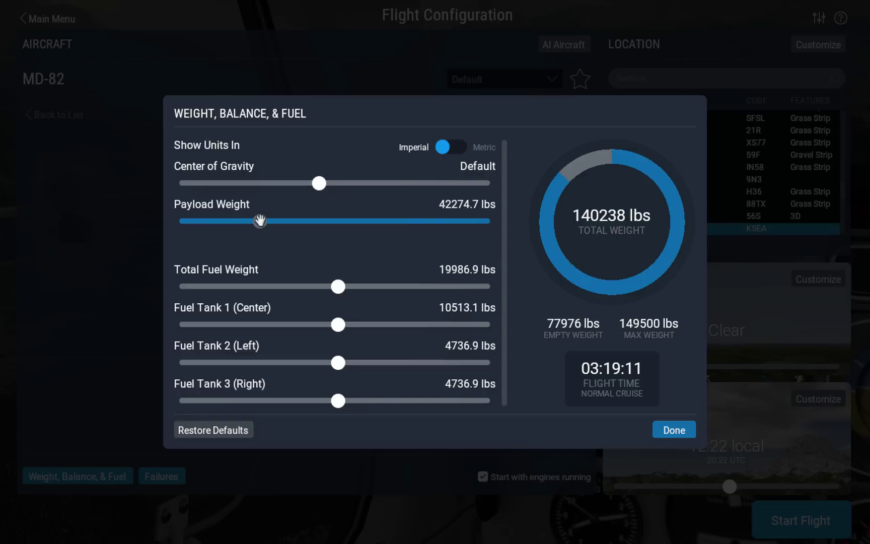
left_click(446, 152)
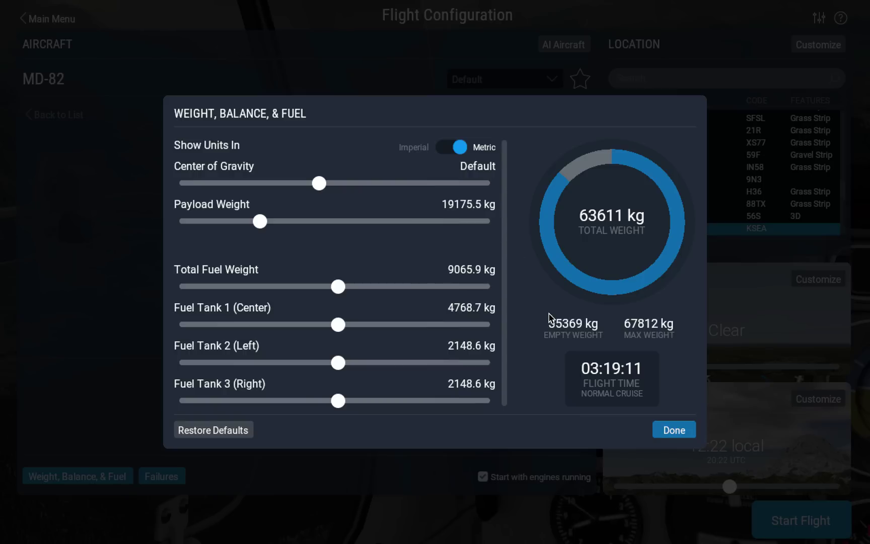
left_click(666, 431)
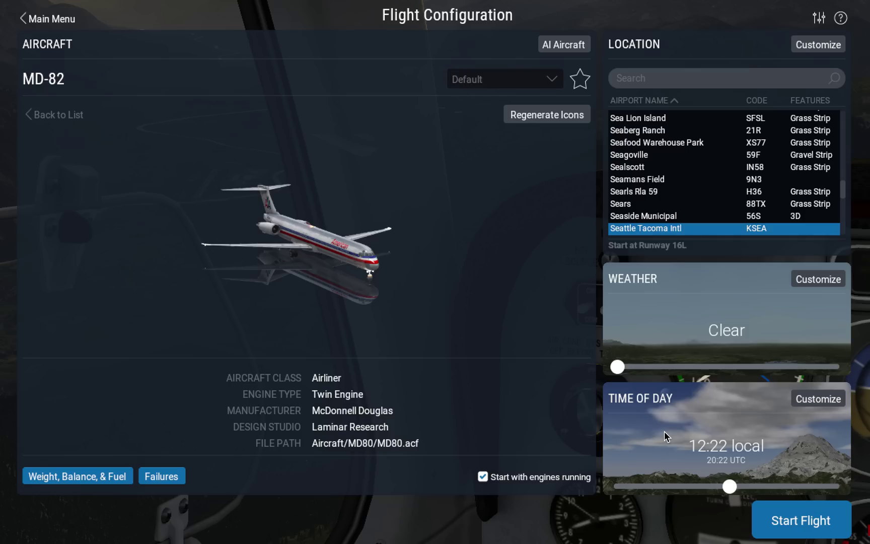
Step: Set Vacuum pump #1 under Instruments > Sensor to fail at an exact speed of 120 KIAS
left_click(174, 476)
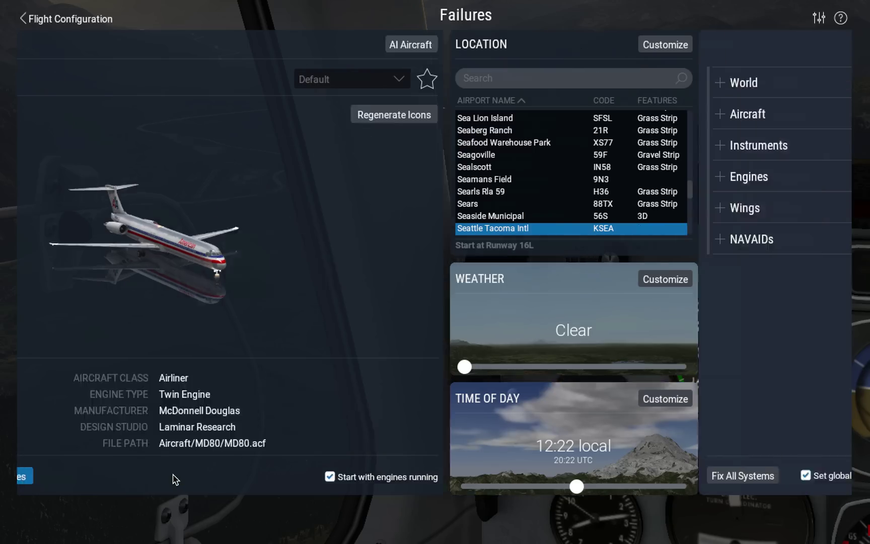
left_click(241, 150)
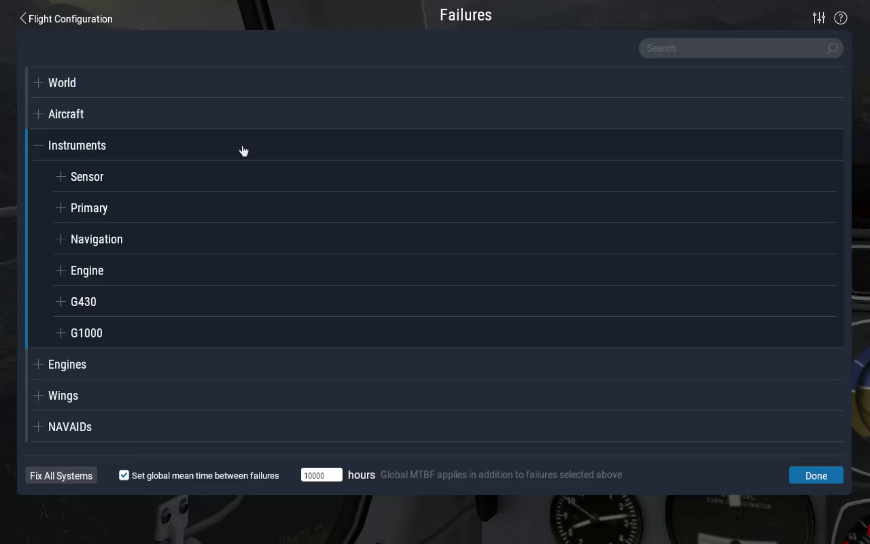
left_click(215, 177)
left_click(491, 210)
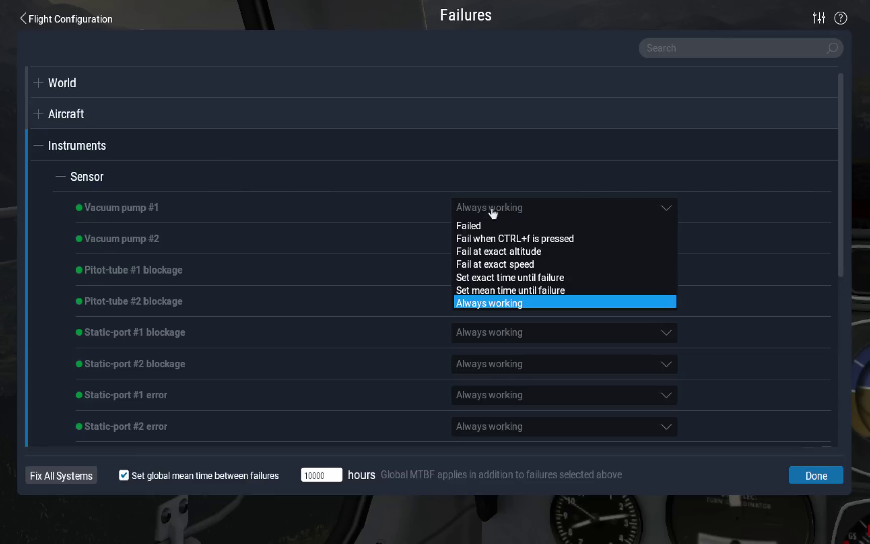
left_click(490, 265)
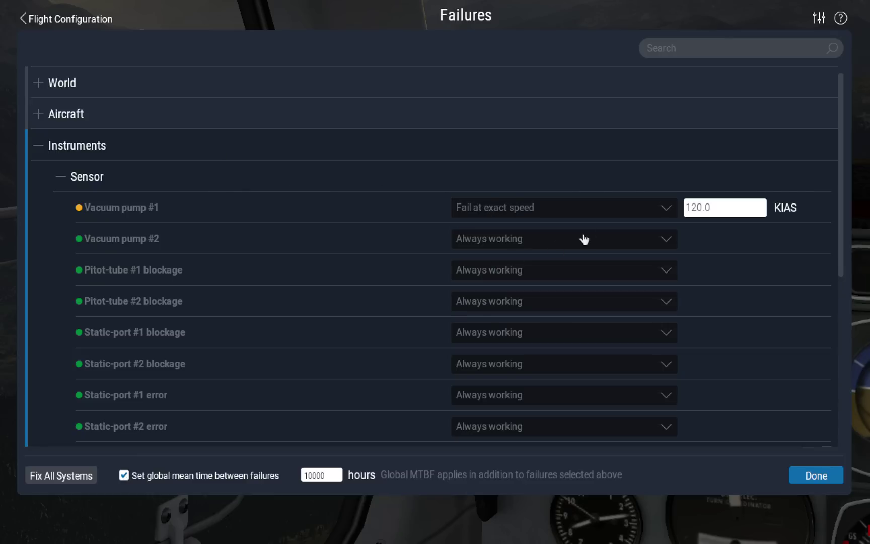
Step: Search the failures for 'fuel' and review the matching fuel failures
left_click(674, 48)
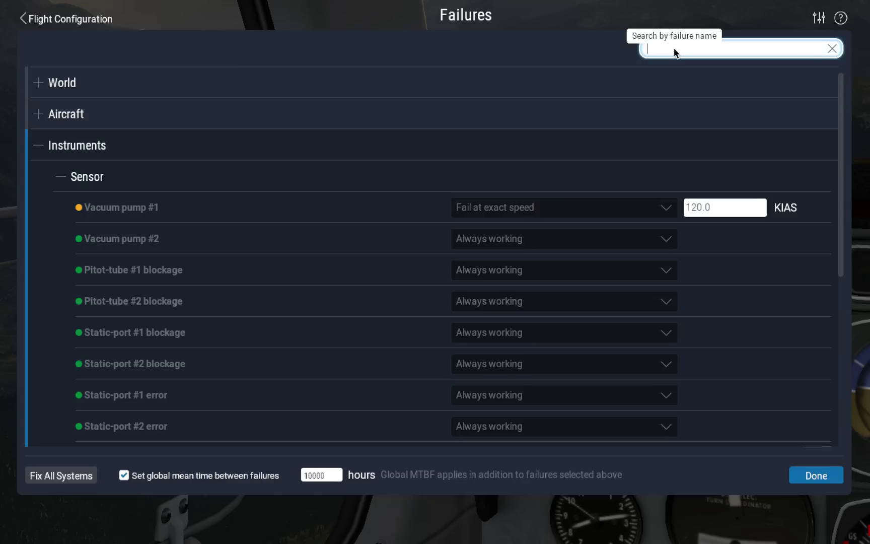
type("fuel")
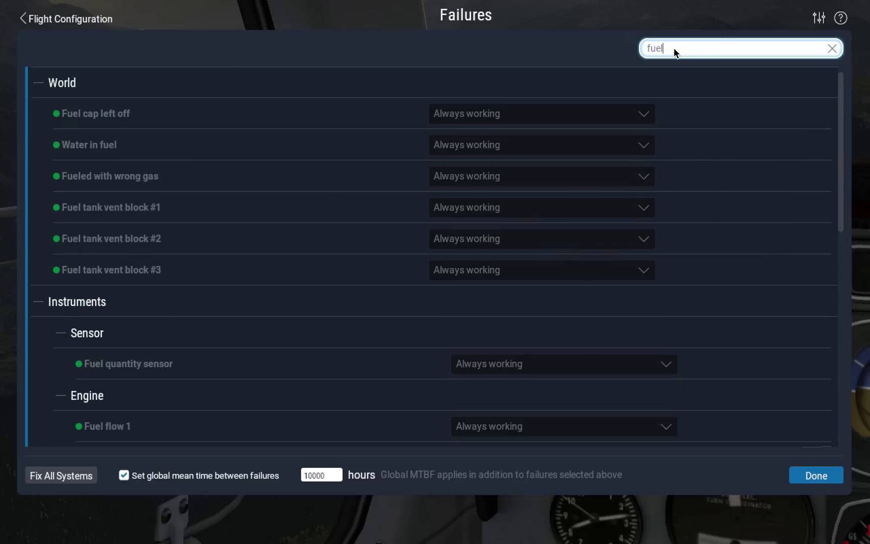
scroll(592, 196, "down", 3)
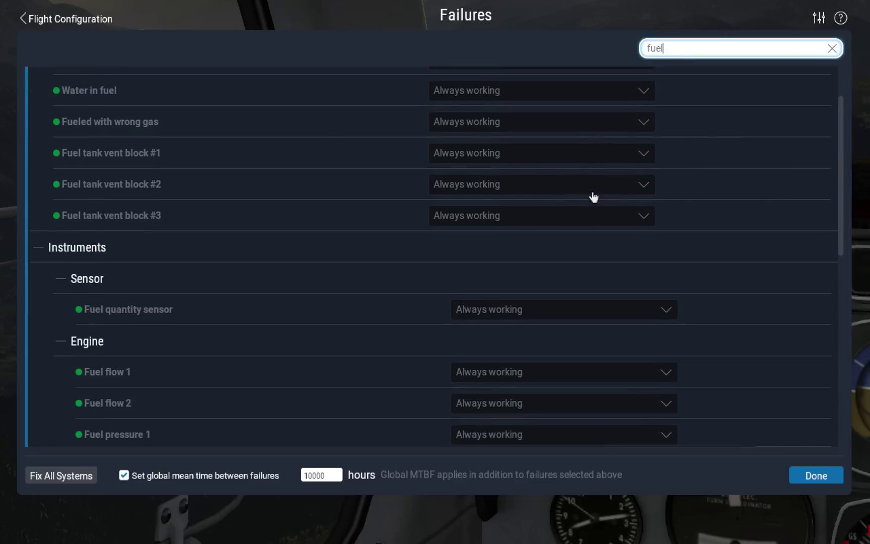
scroll(593, 195, "down", 2)
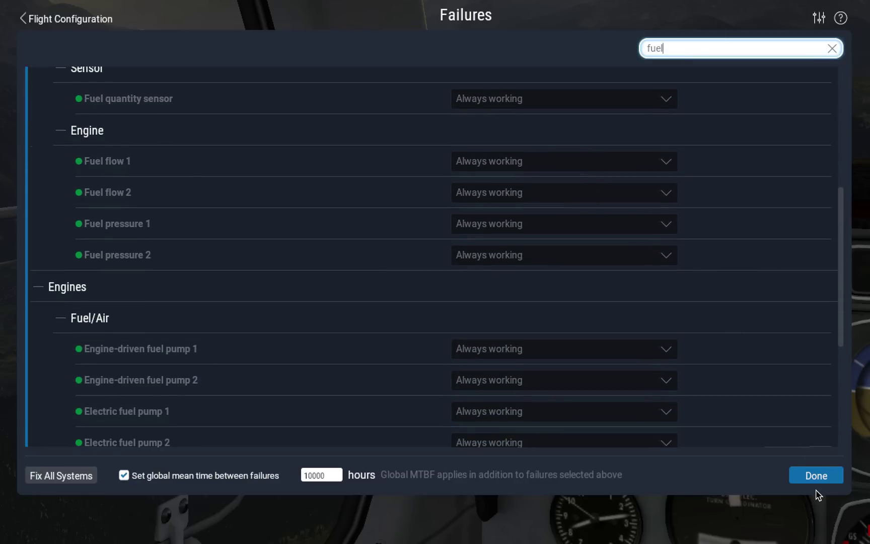
left_click(810, 476)
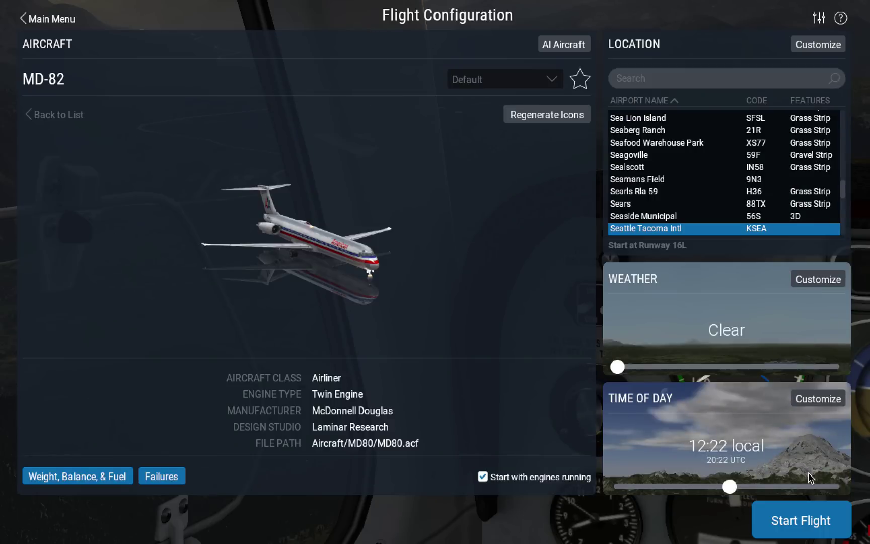
Step: Search 'atlanta', choose Hartsfield Jackson Atlanta Intl, and open its detailed location map
left_click(664, 78)
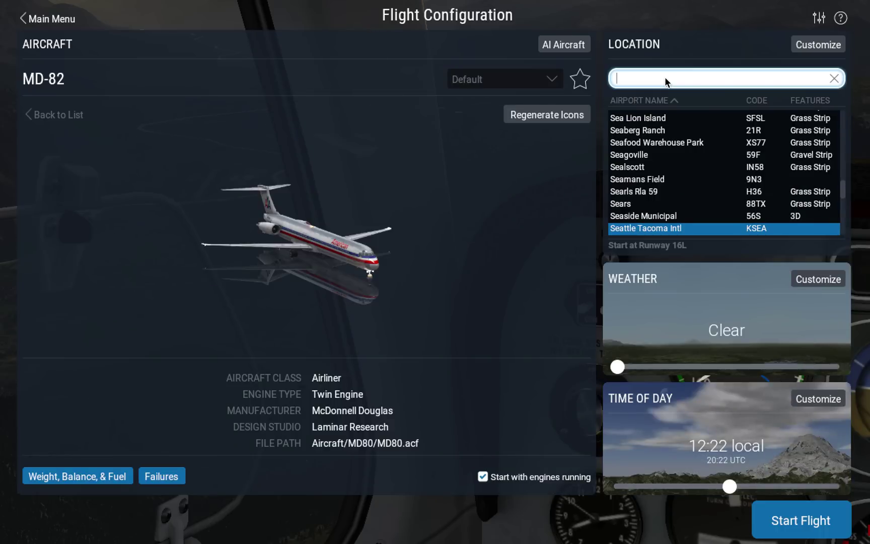
type("atlanta")
left_click(720, 165)
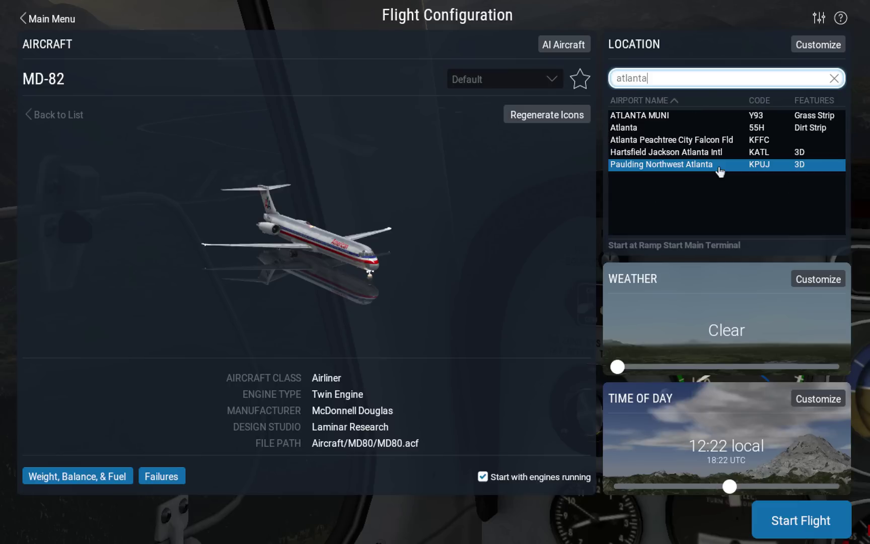
left_click(683, 129)
left_click(674, 154)
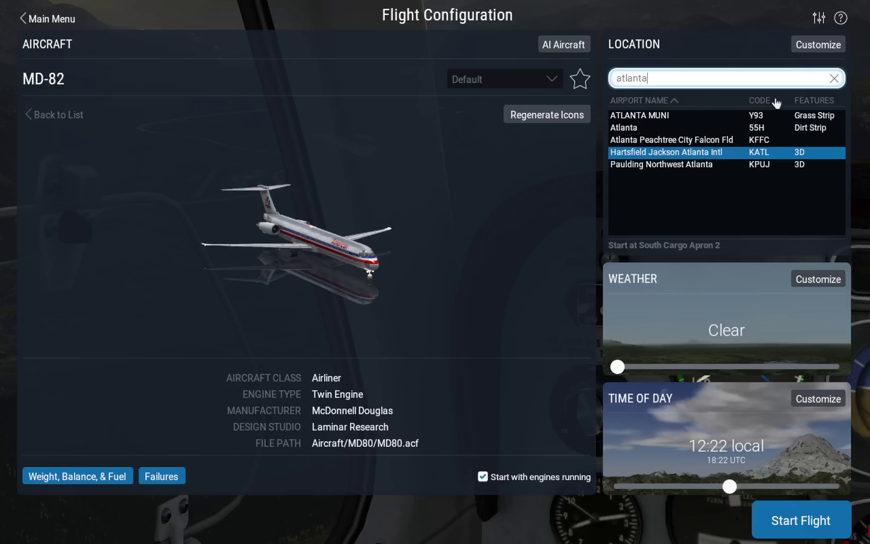
left_click(808, 45)
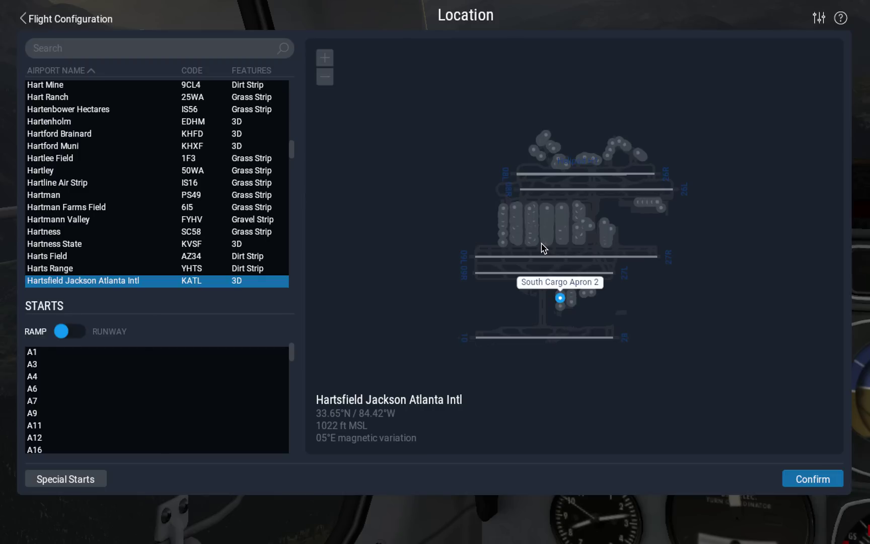
Step: On the KATL map, try ramps C22, B12 and South Cargo Apron 1, settling on South Cargo Apron 4
scroll(543, 247, "up", 5)
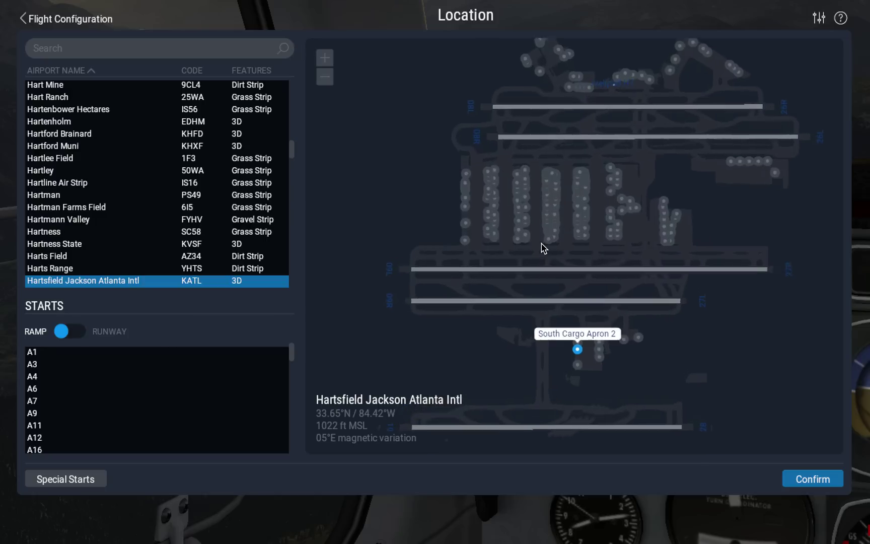
left_click(550, 182)
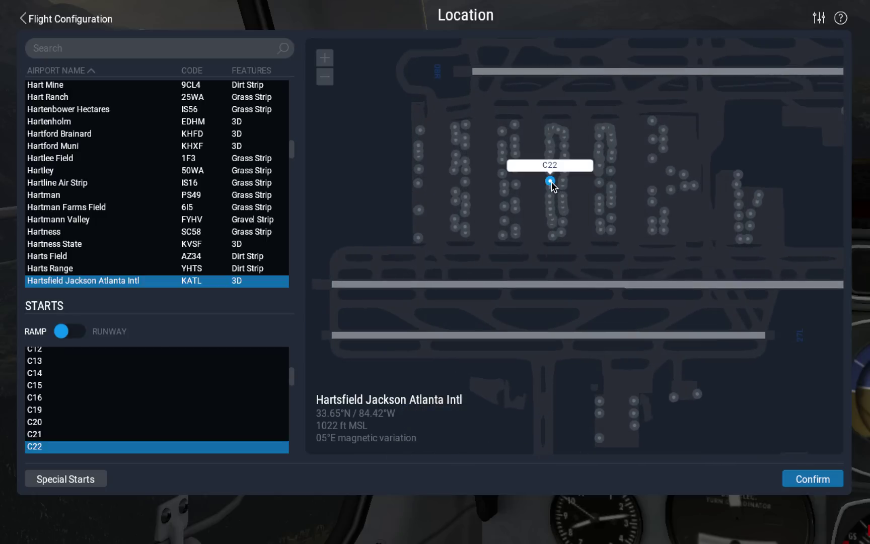
left_click(505, 206)
left_click_drag(573, 271, 564, 111)
left_click(590, 260)
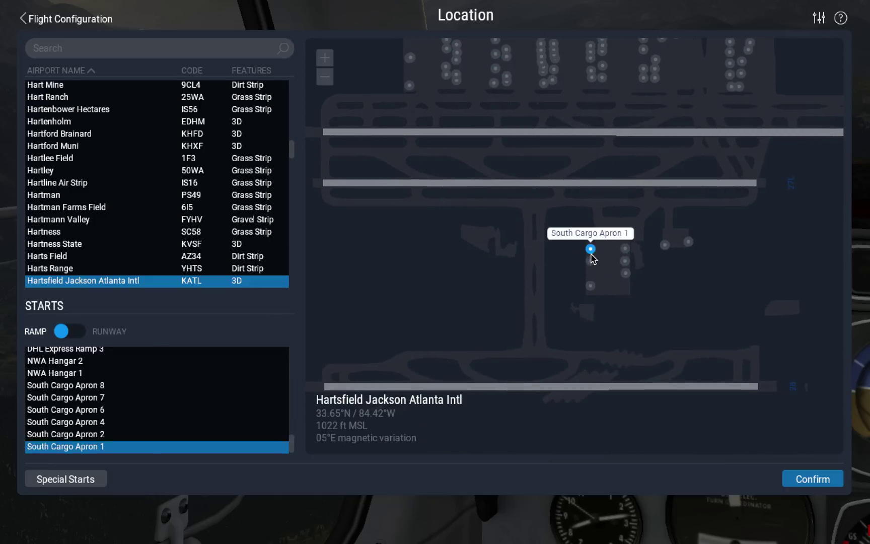
left_click(590, 285)
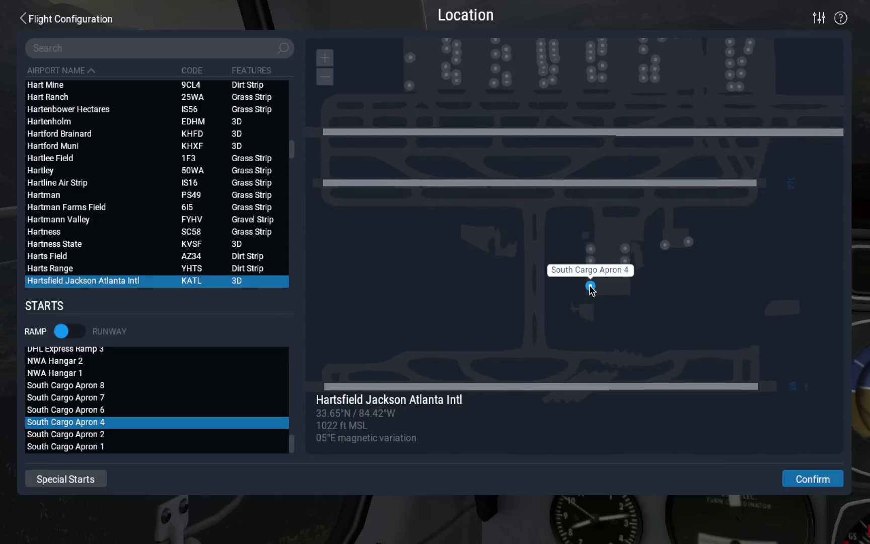
Step: Return to Flight Configuration and move the weather slider from Clear to Overcast
left_click(67, 19)
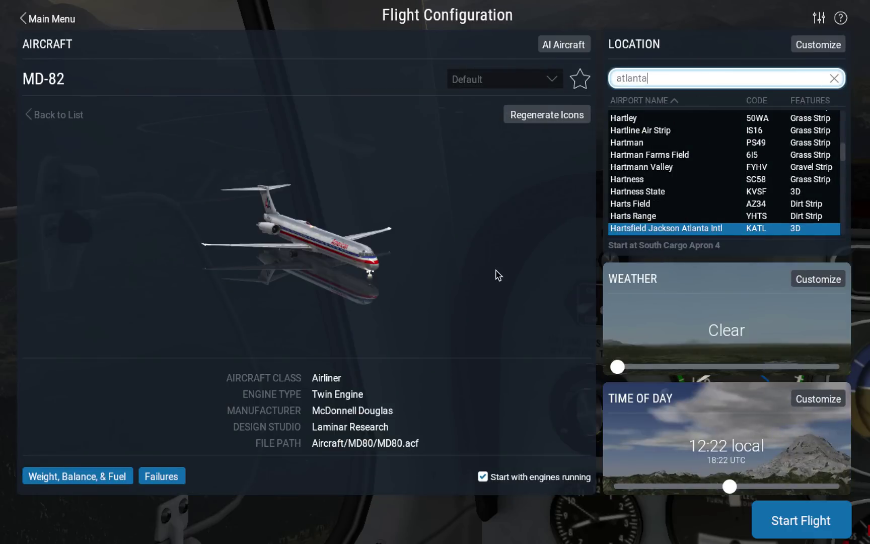
left_click_drag(617, 366, 749, 369)
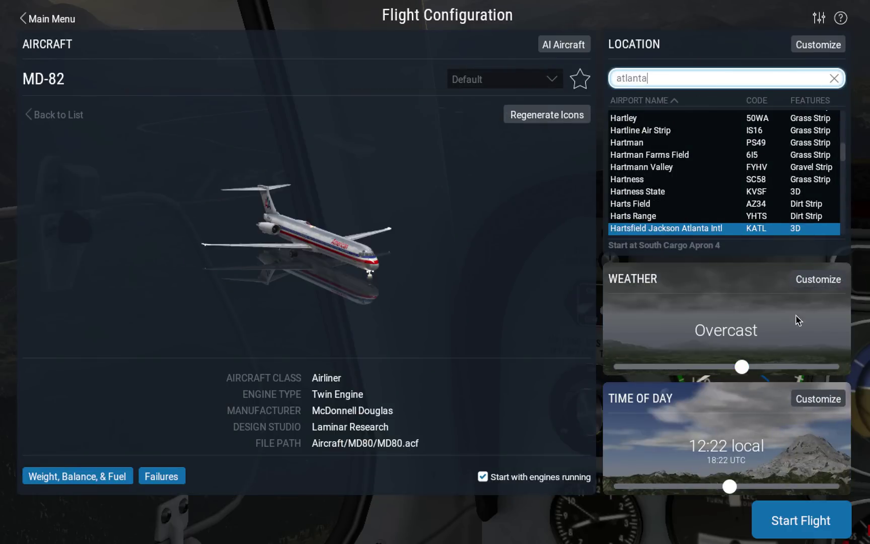
Step: Set the overcast cumulus layer to 1774–22105 ft and add a cirrus layer near 29,000 ft
left_click(818, 279)
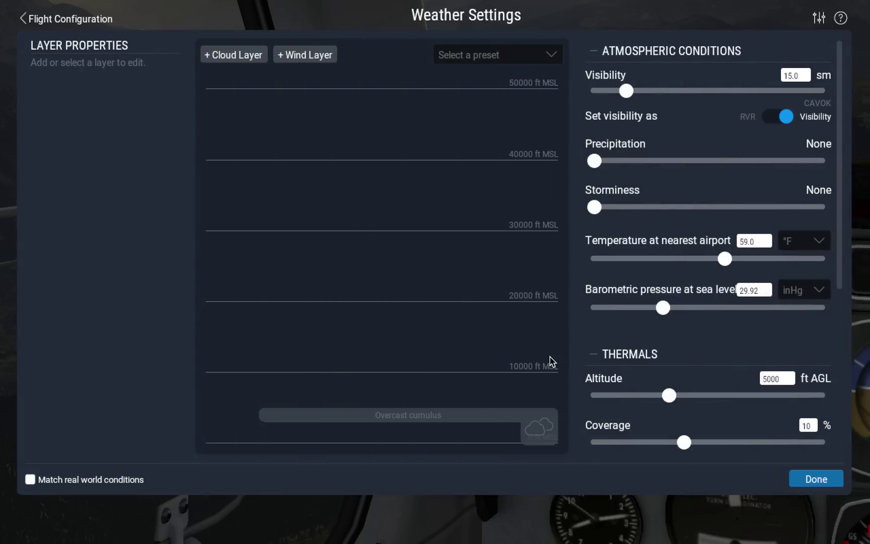
mouse_move(537, 428)
left_mouse_down()
mouse_move(540, 348)
mouse_move(539, 445)
left_mouse_up()
left_click_drag(408, 412, 415, 286)
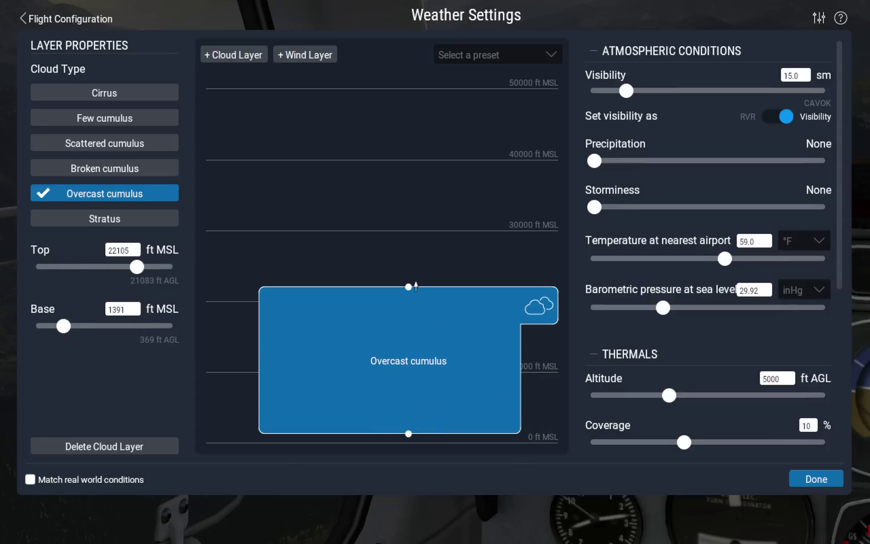
mouse_move(405, 434)
left_mouse_down()
mouse_move(404, 387)
mouse_move(402, 429)
left_mouse_up()
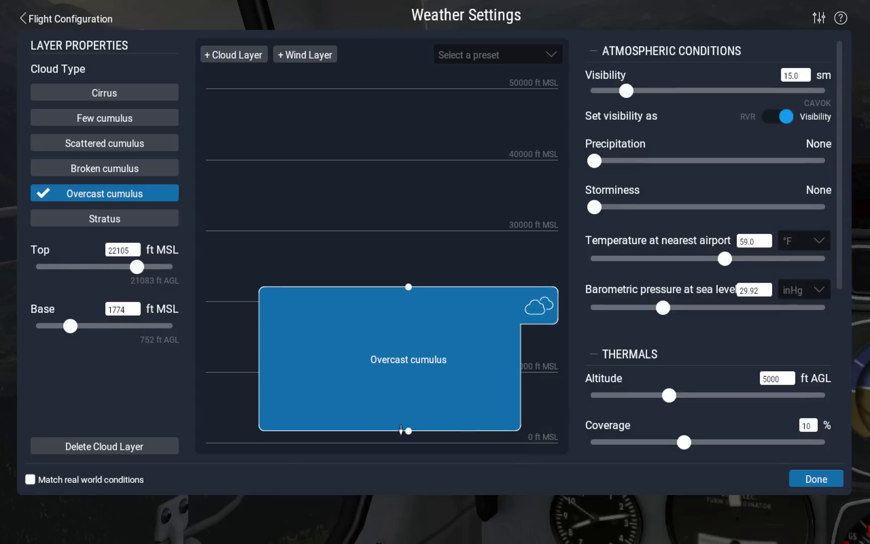
left_click(255, 63)
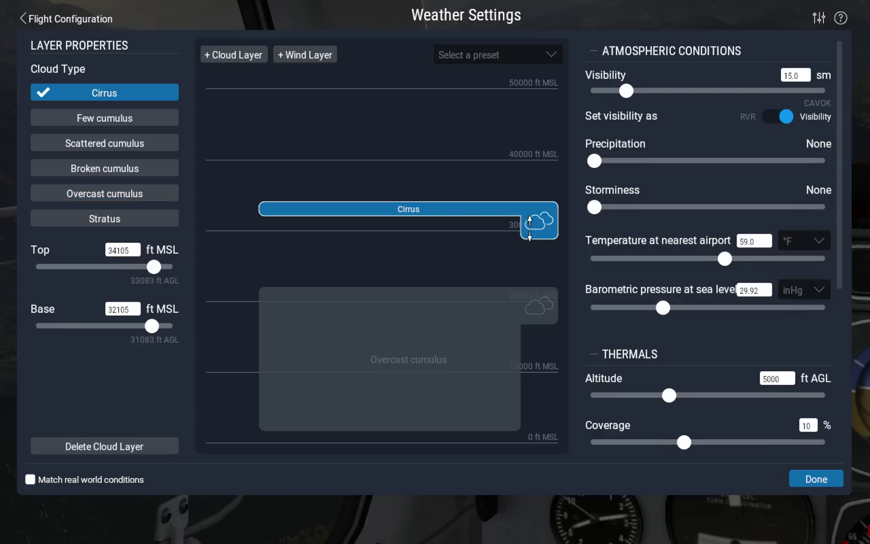
left_click_drag(527, 224, 516, 255)
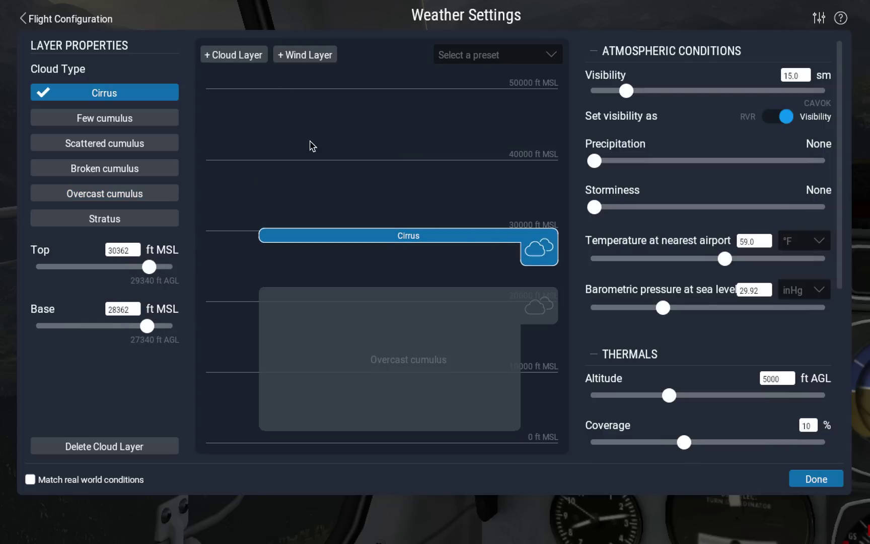
Step: Add a wind layer at about 22,800 ft with 23 kt speed and moderate turbulence
left_click(298, 61)
left_click_drag(228, 375, 240, 288)
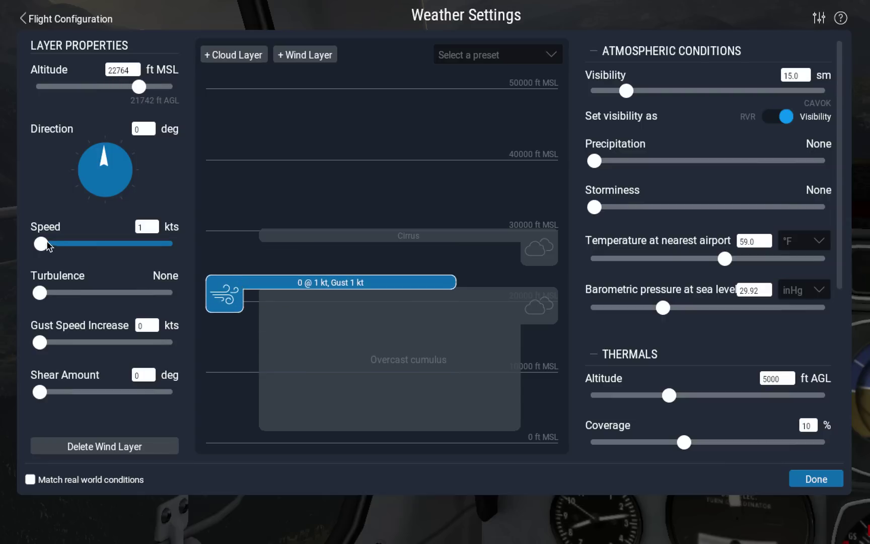
left_click_drag(42, 244, 99, 244)
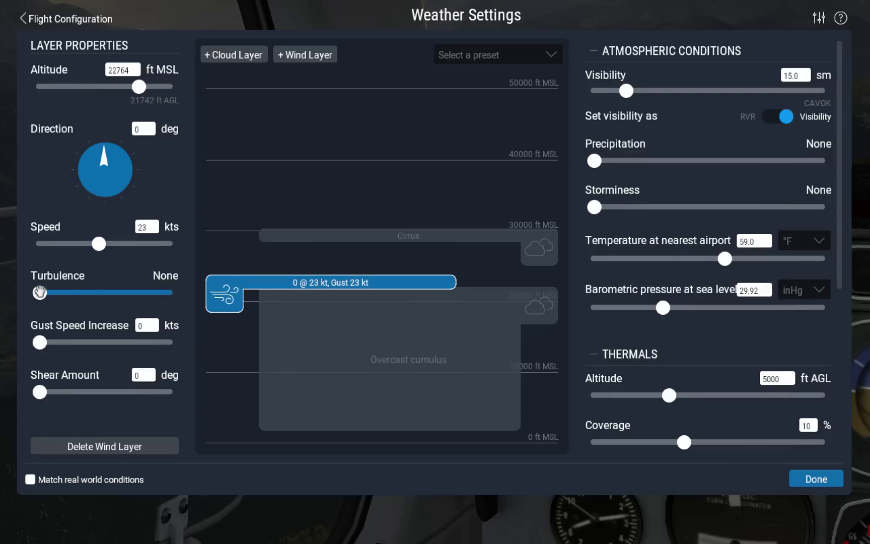
left_click_drag(39, 292, 104, 293)
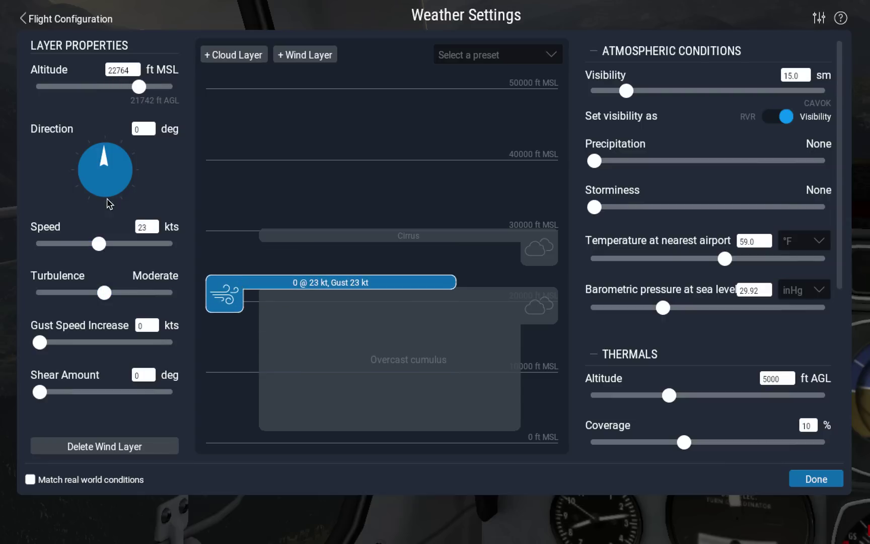
Step: Enable Match real world conditions and inspect the 212@34 kt, 5@4 kt and Scattered layers
left_click(30, 480)
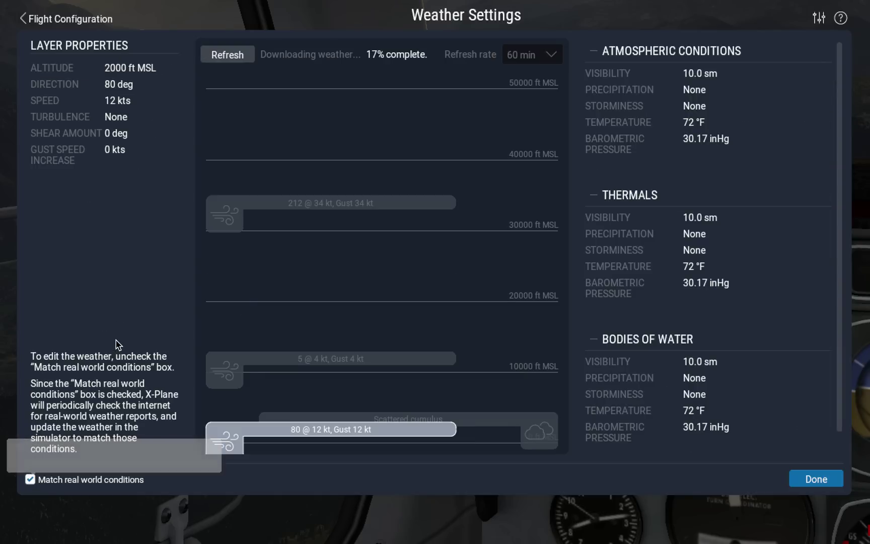
left_click(230, 222)
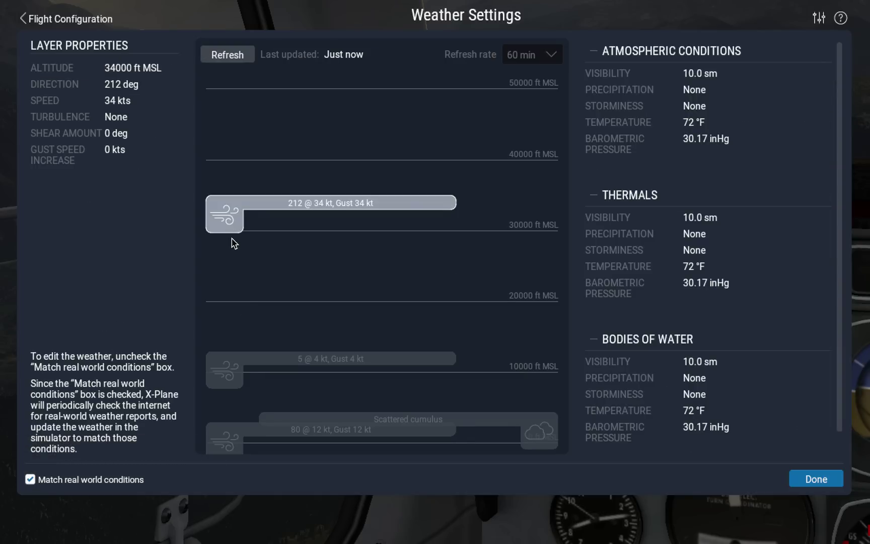
left_click(262, 363)
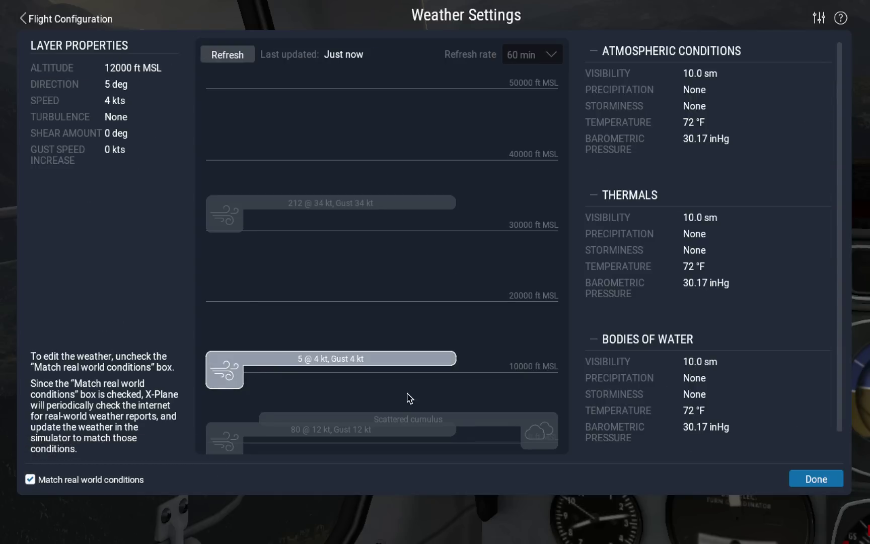
left_click(466, 413)
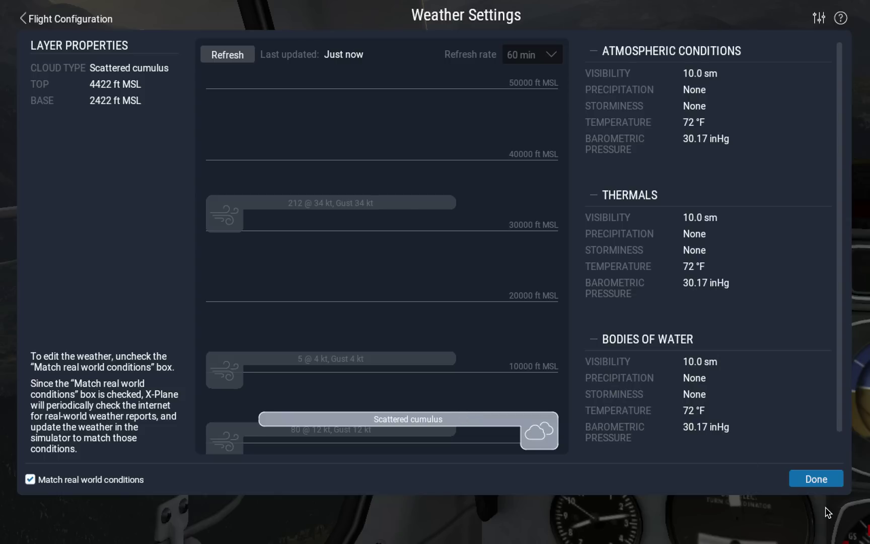
left_click(828, 478)
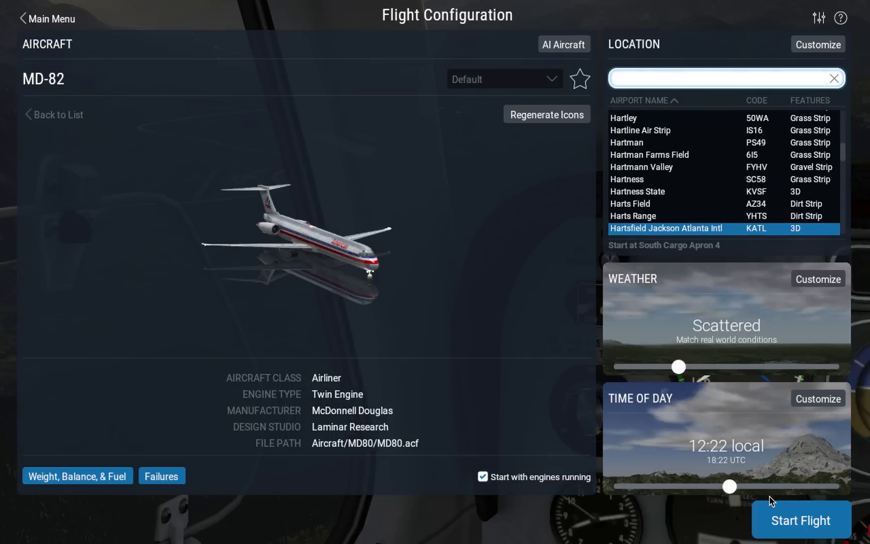
Step: Start the MD-82 flight, then apply scattered clouds and a 5:00 local time of day
left_click(784, 526)
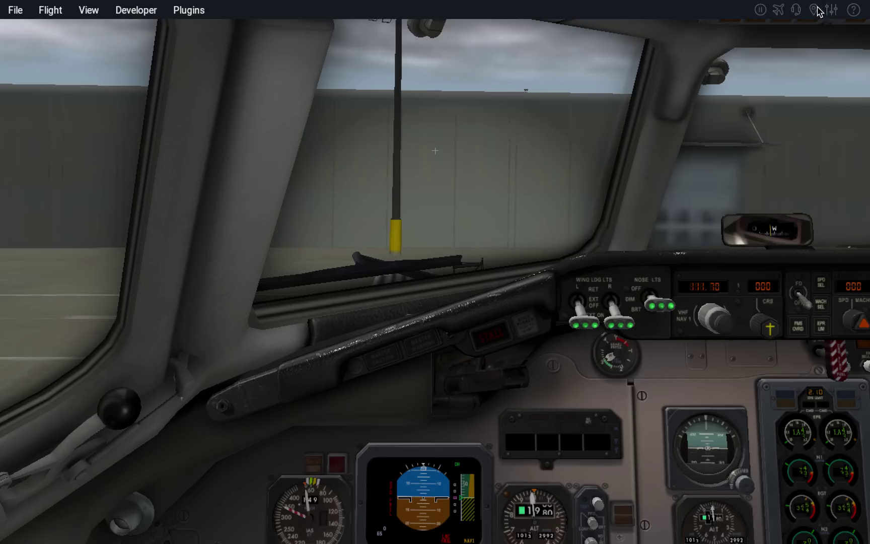
left_click(779, 11)
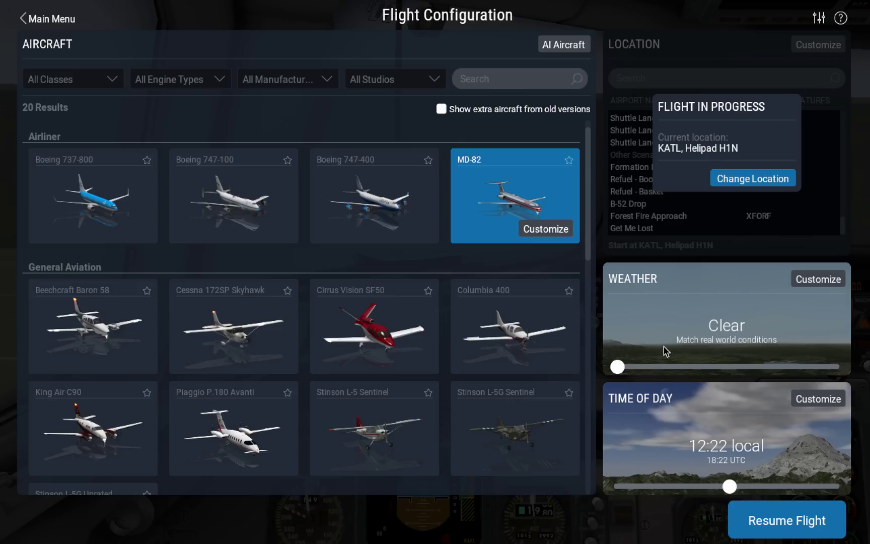
left_click_drag(617, 366, 679, 366)
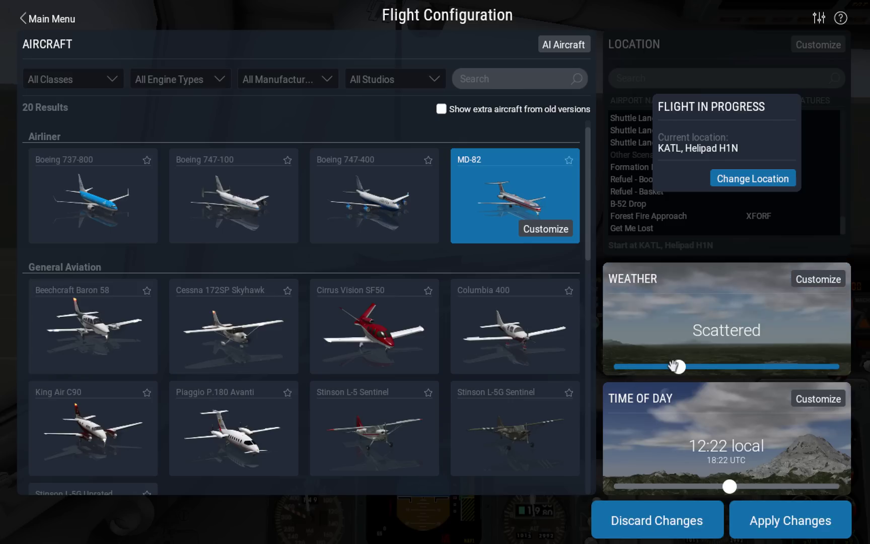
left_click_drag(729, 486, 660, 485)
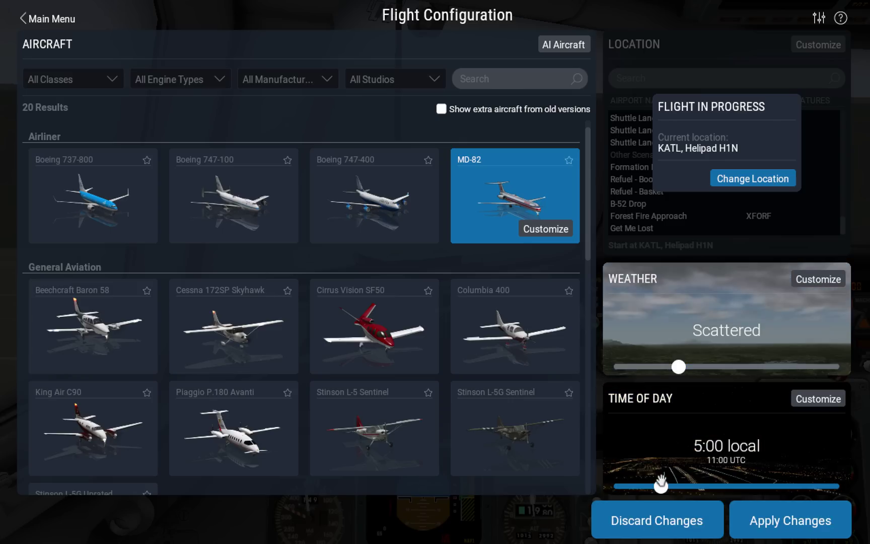
left_click(773, 521)
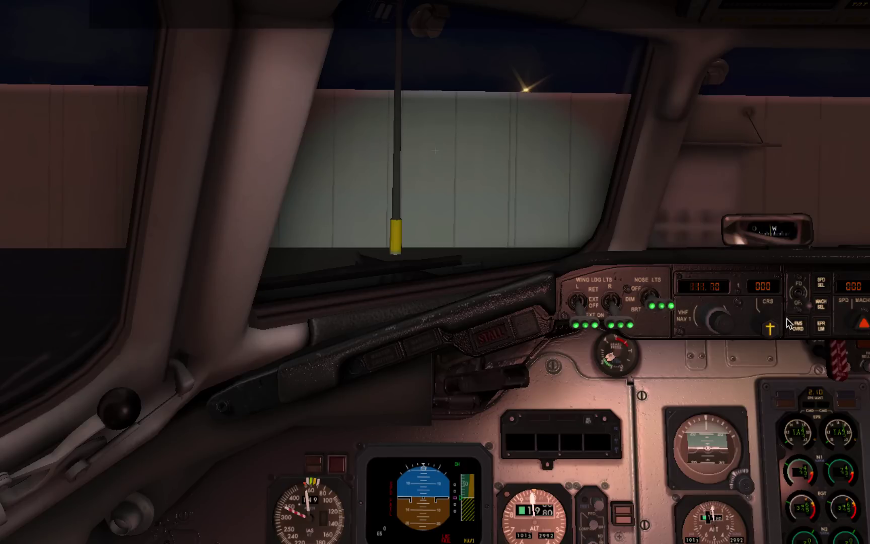
Step: Reassign yoke button 2 from holding brakes to 'Flaps up a notch', then view Network settings
left_click(828, 8)
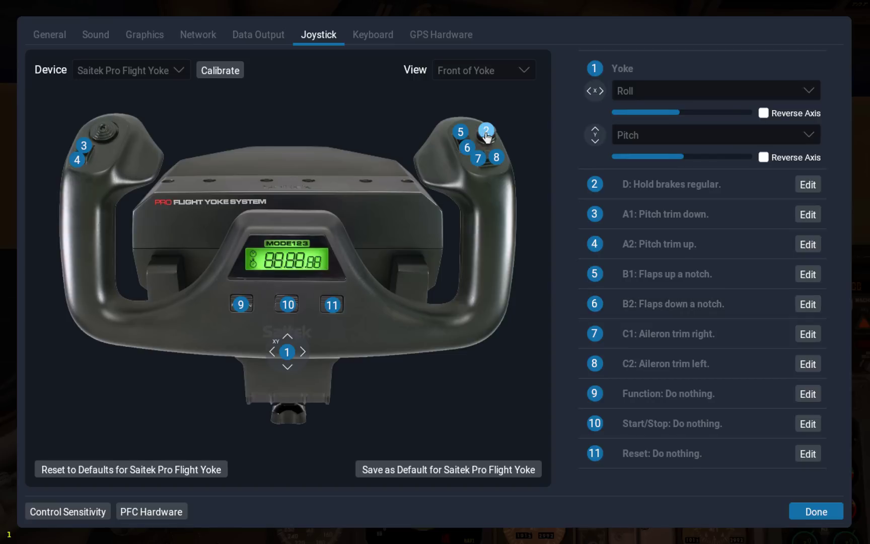
left_click(805, 185)
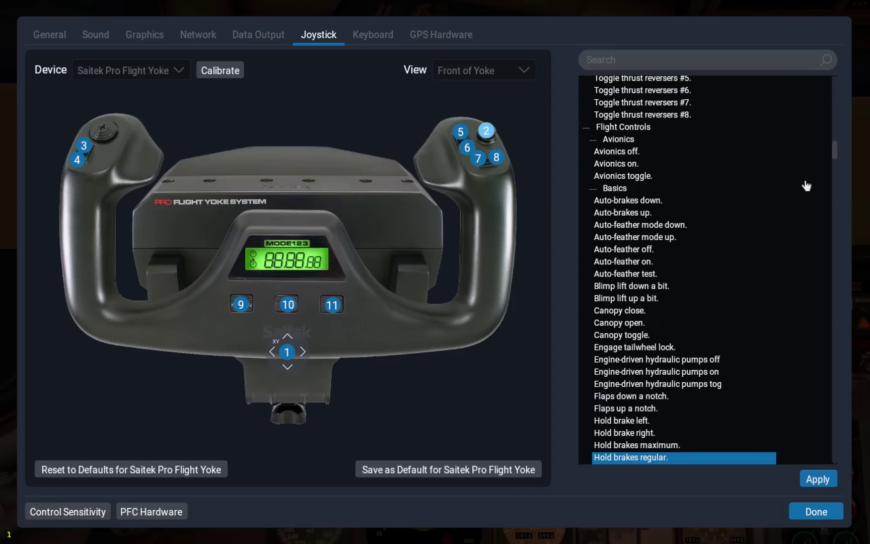
left_click(773, 59)
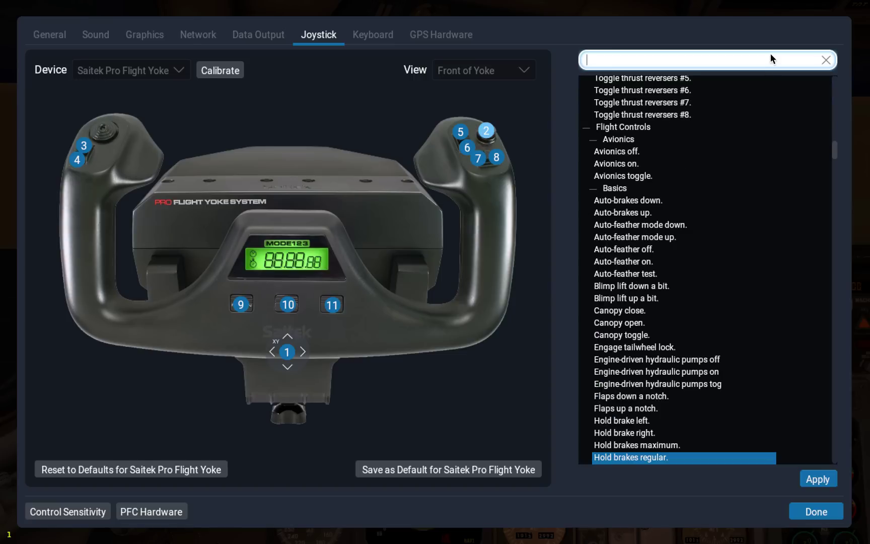
type("flaps")
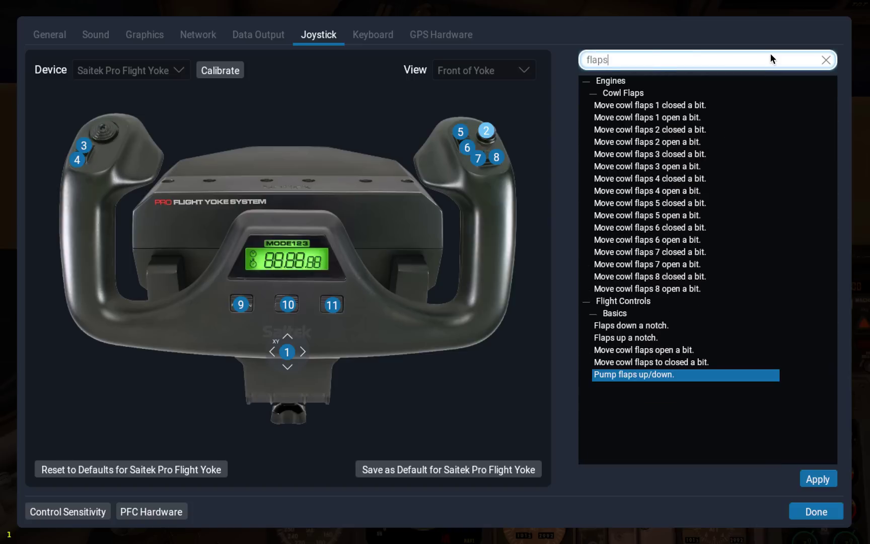
left_click(658, 337)
left_click(818, 480)
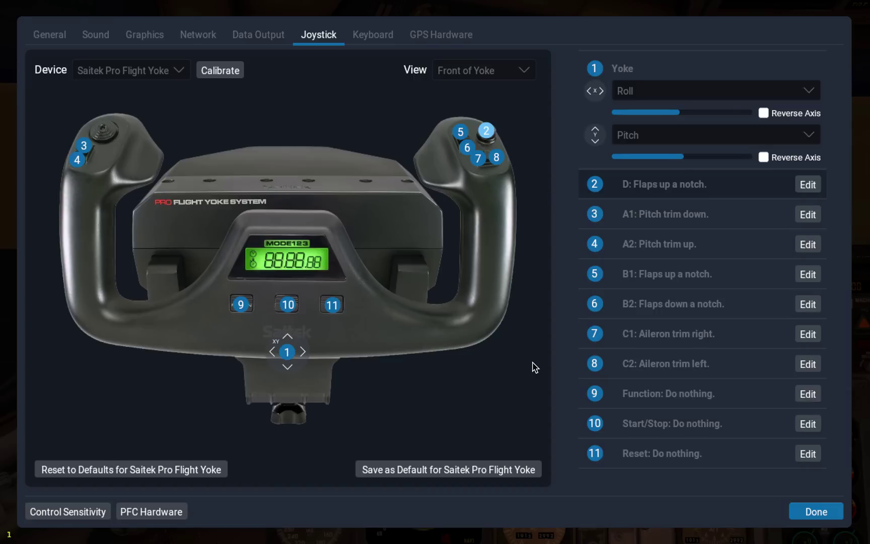
left_click(198, 39)
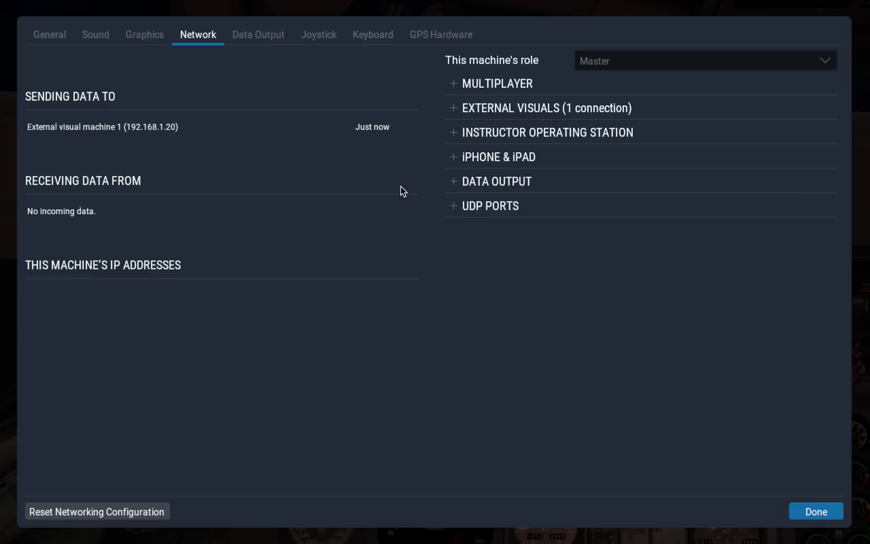
Step: Inspect the External Visuals and Instructor Operating Station sections, then close settings back to the cockpit
left_click(538, 108)
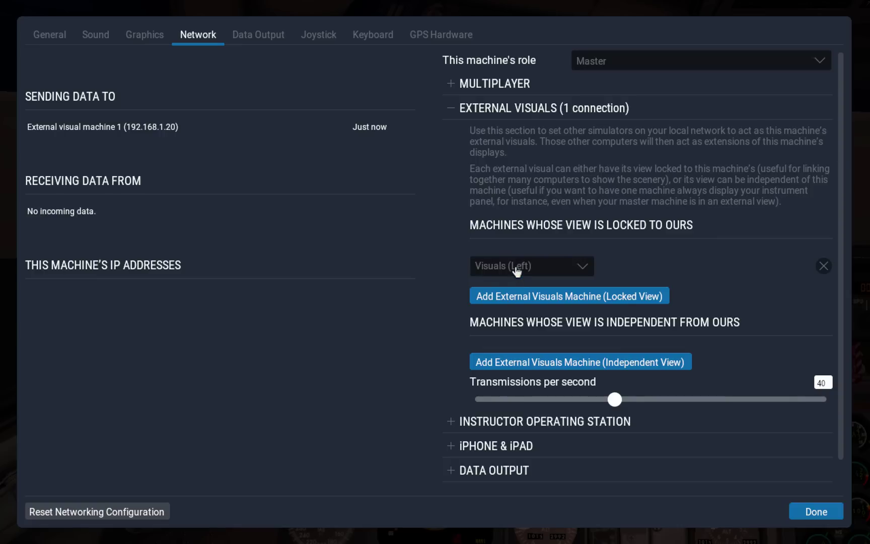
left_click(550, 116)
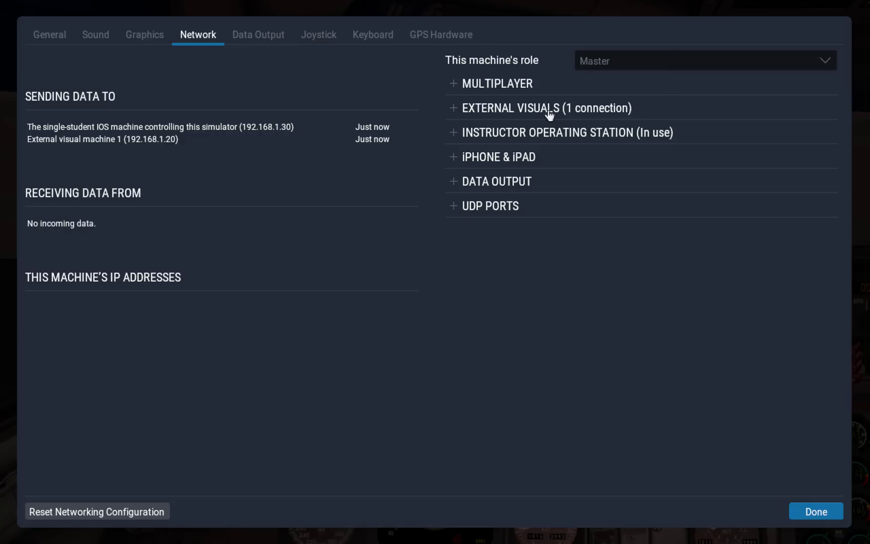
left_click(542, 133)
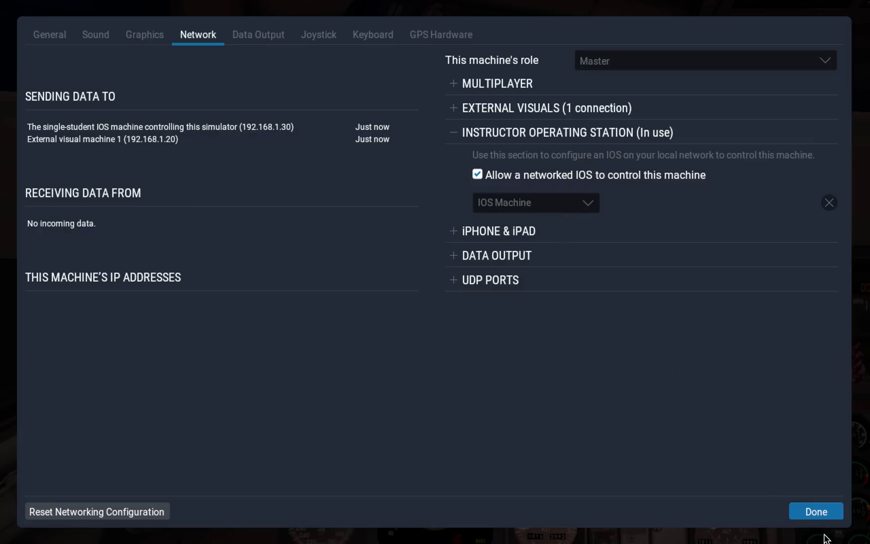
left_click(816, 511)
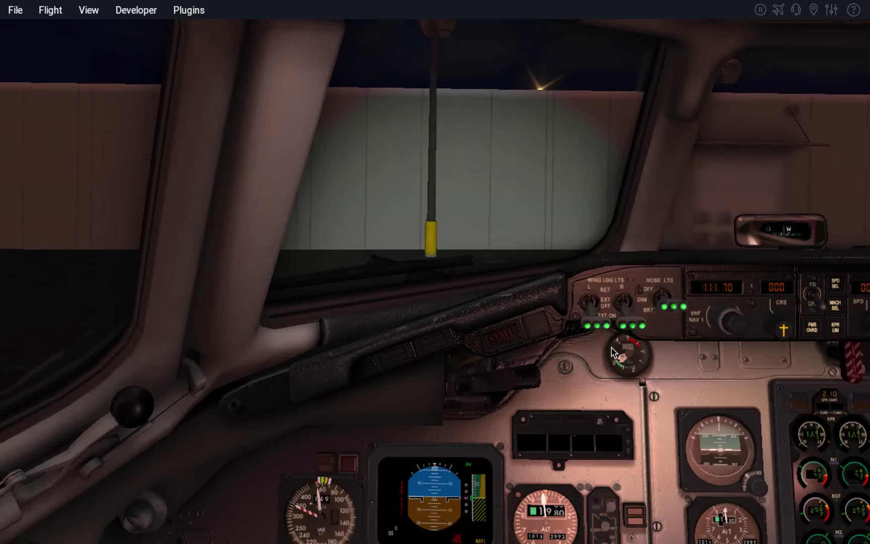
Step: Open the File menu to reach the Quit command
left_click(13, 7)
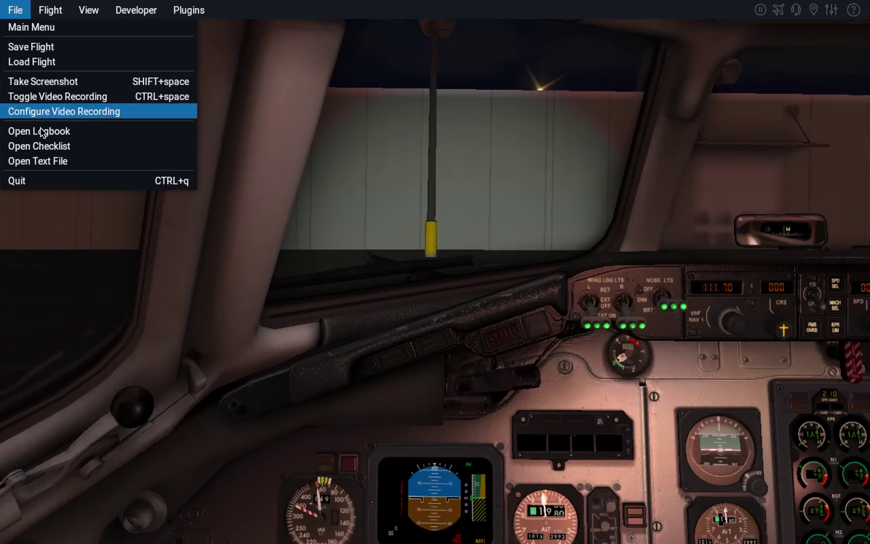